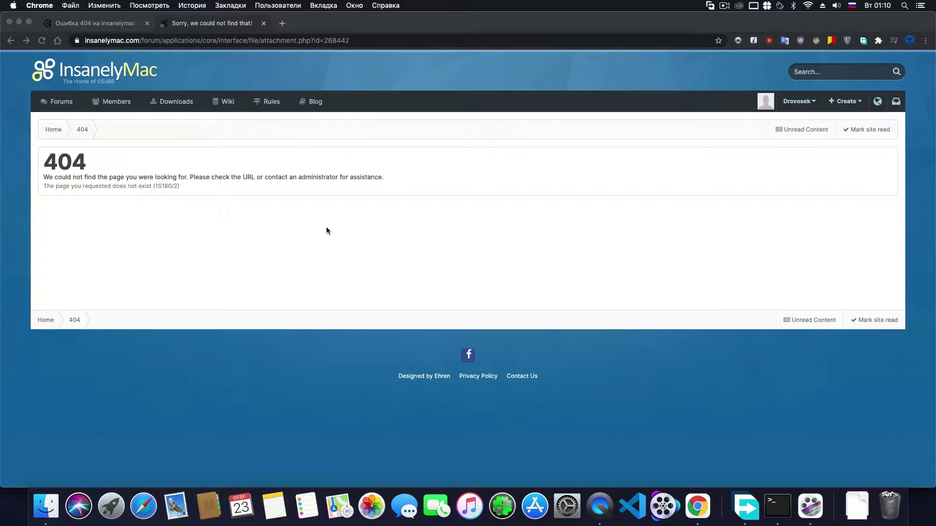
# - Return to the thread, open the broken attachment link, and select 'forum' in its address
pyautogui.click(263, 23)
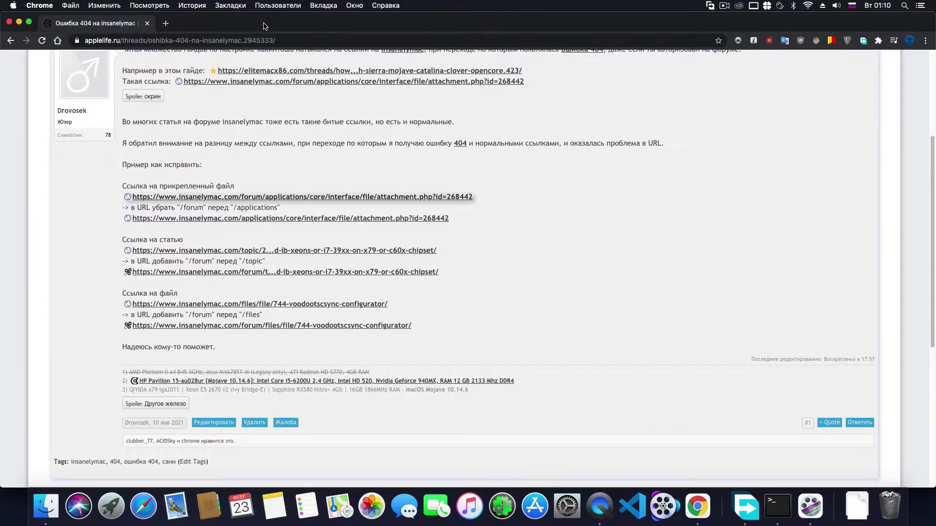
pyautogui.click(281, 197)
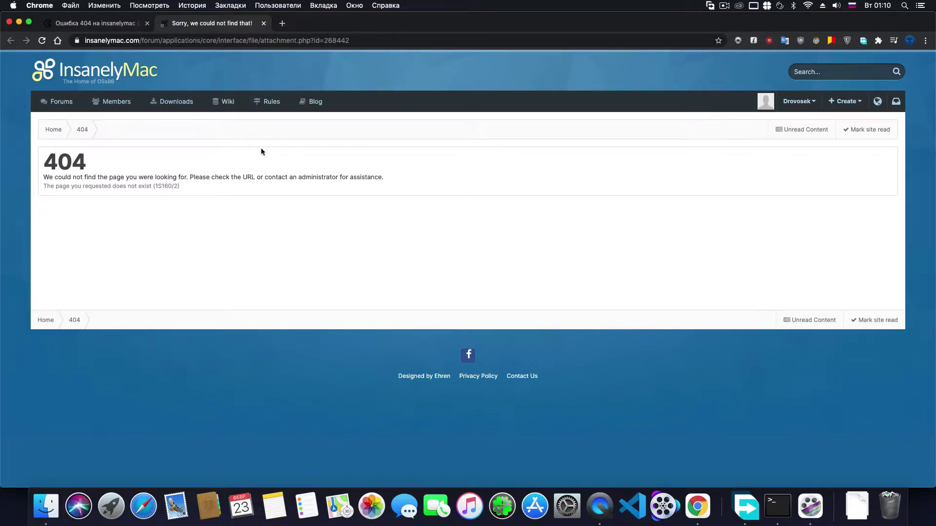
pyautogui.doubleClick(283, 41)
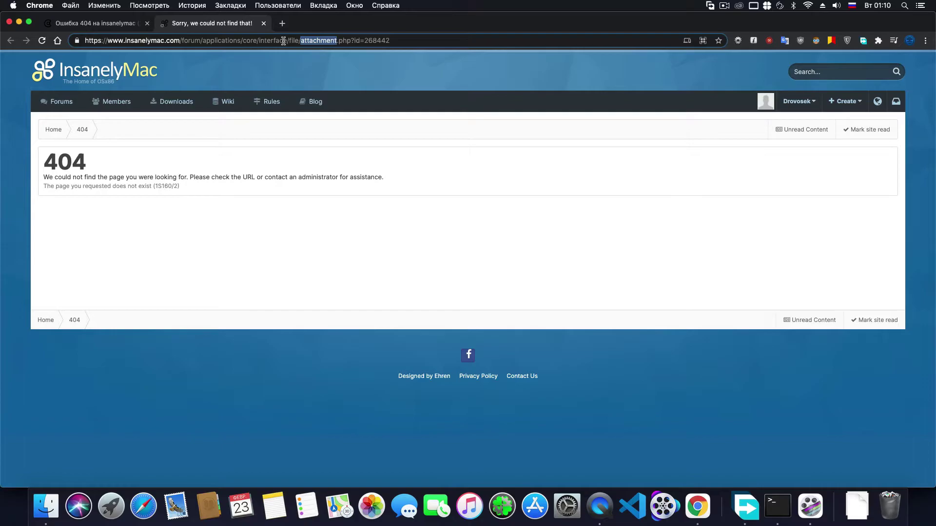
pyautogui.click(193, 41)
pyautogui.doubleClick(193, 40)
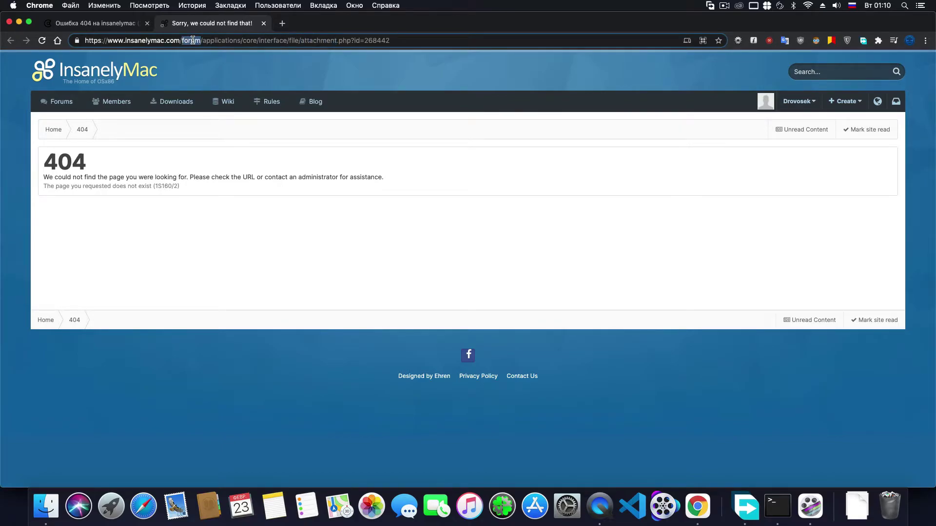
pyautogui.doubleClick(225, 40)
pyautogui.doubleClick(191, 40)
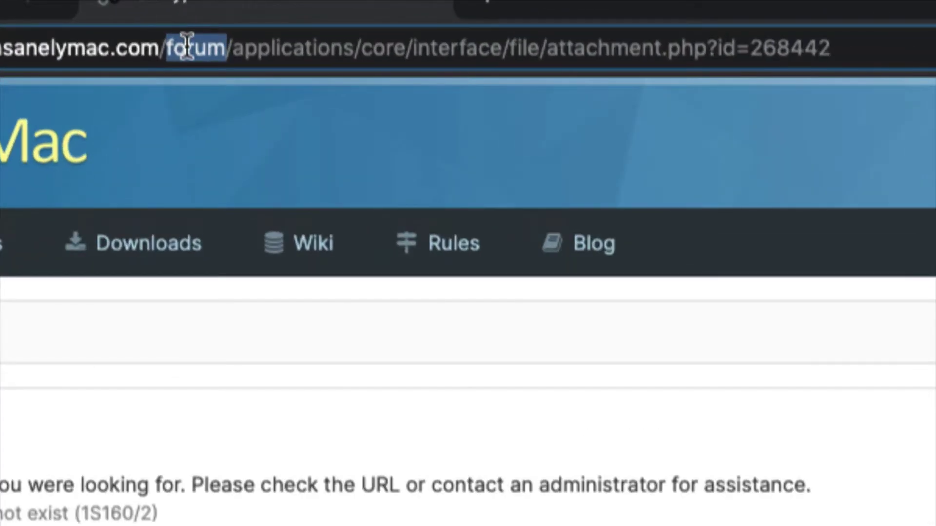
# - Delete 'forum' and the extra slash, reload, and save LegacyX86PlatformPlugin.kext.zip
pyautogui.press('BackSpace')
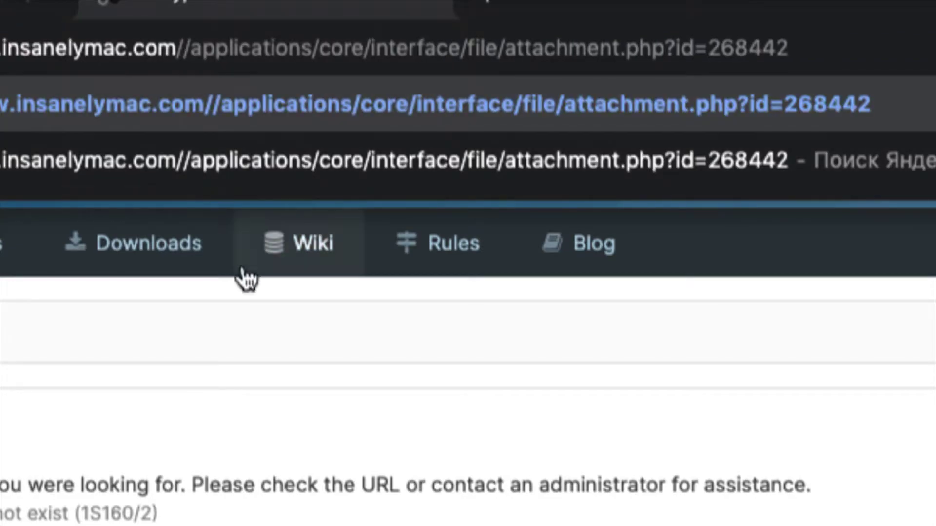
pyautogui.press('Delete')
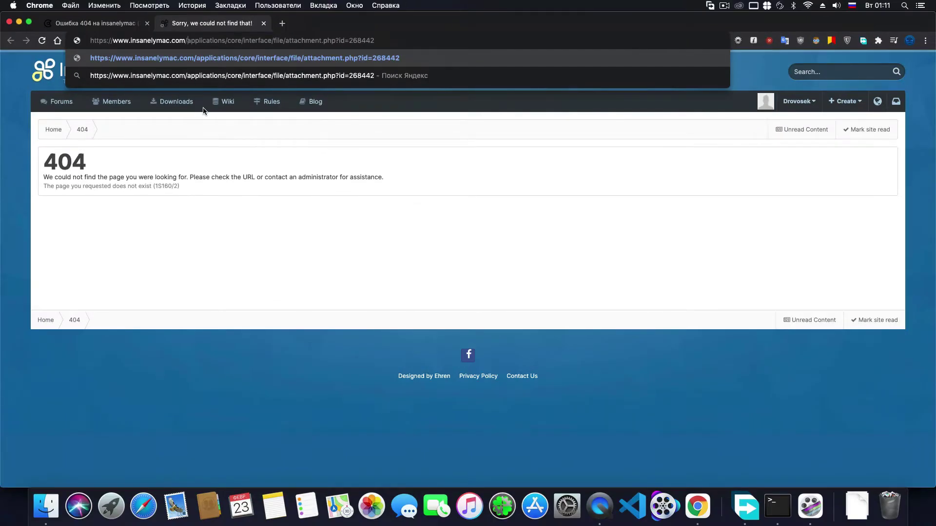
pyautogui.press('Return')
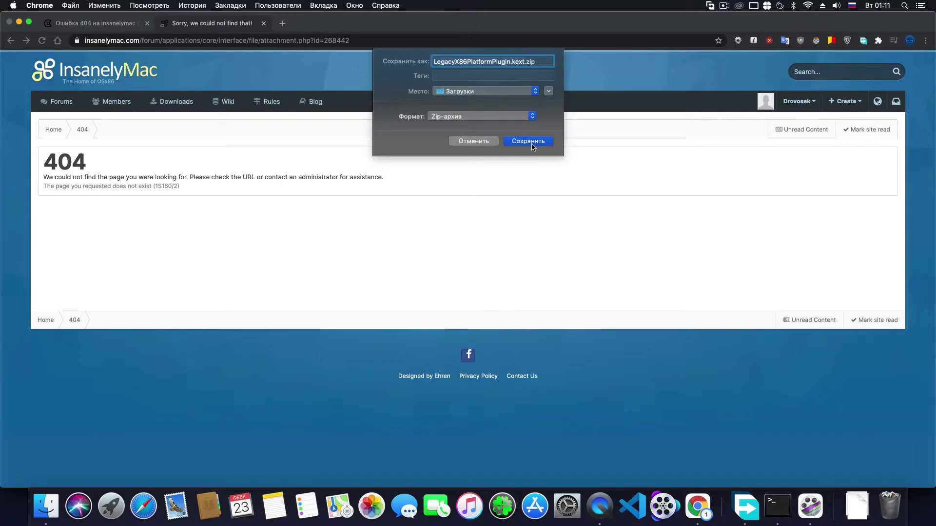
pyautogui.click(519, 143)
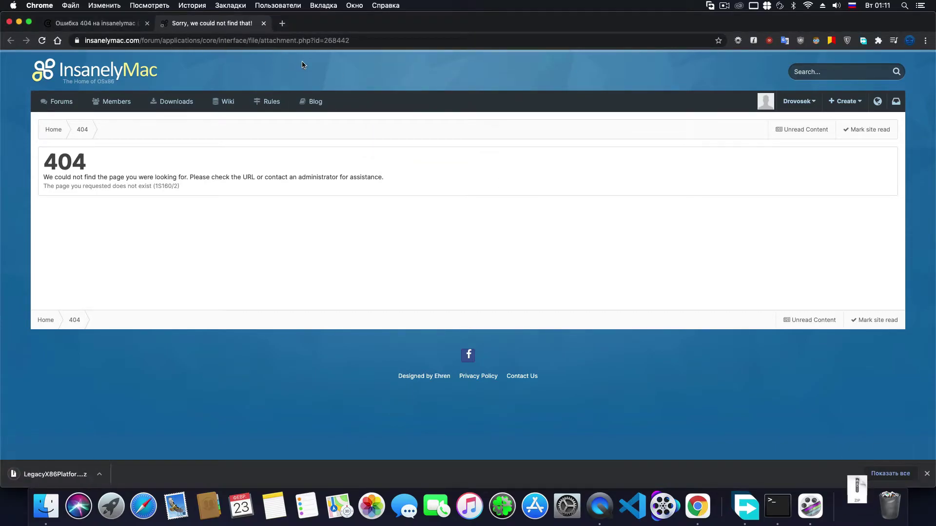
# - Close the 404 tab and open the broken topic link from the thread
pyautogui.click(266, 24)
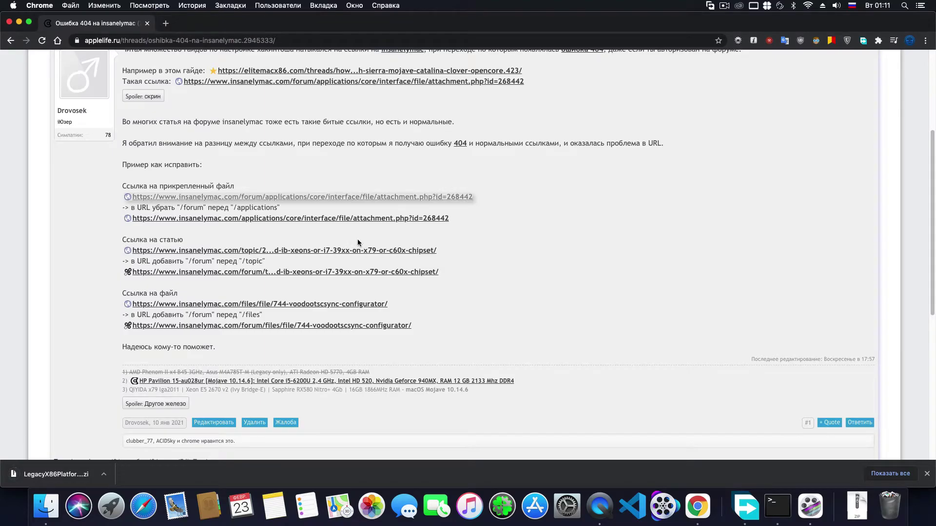
pyautogui.scroll(-3, 358, 238)
pyautogui.scroll(-1, 358, 243)
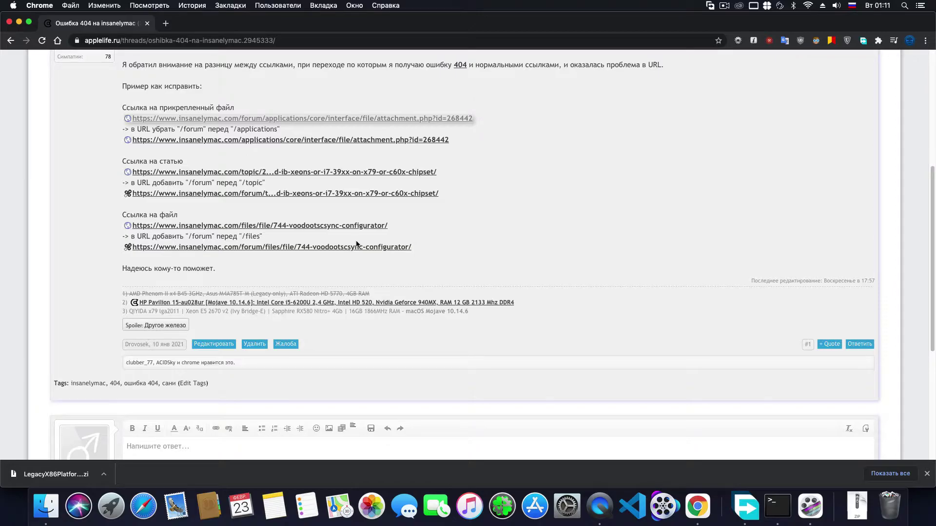
pyautogui.click(212, 173)
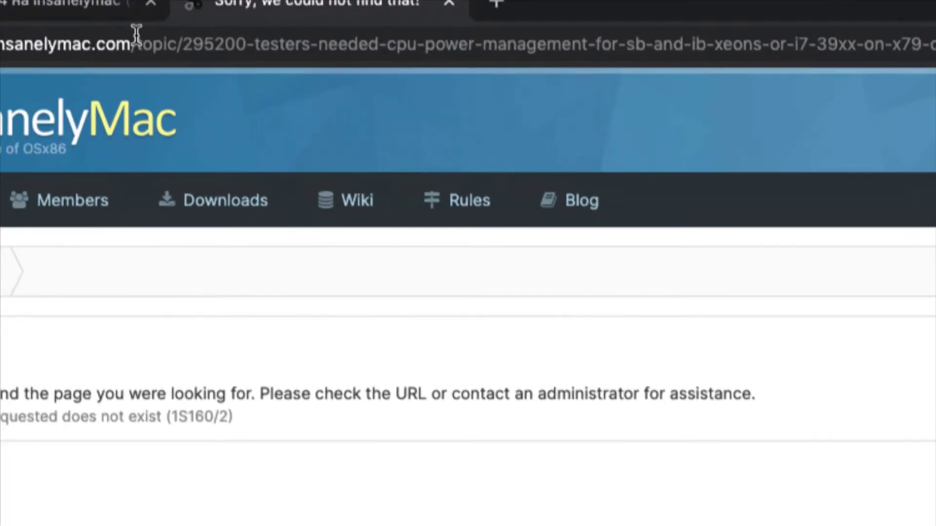
# - Insert '/forum/' before 'topic' in the address to load the CPU Power Management thread
pyautogui.doubleClick(152, 45)
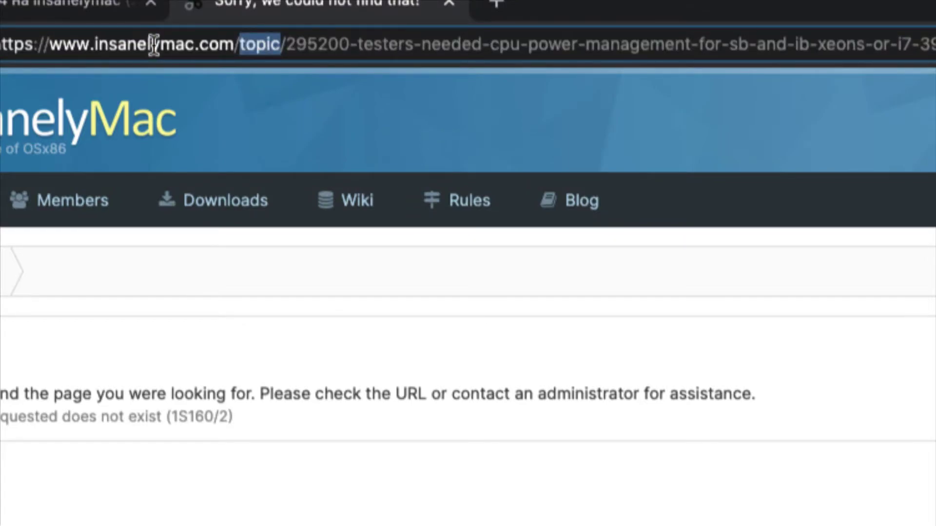
pyautogui.click(237, 44)
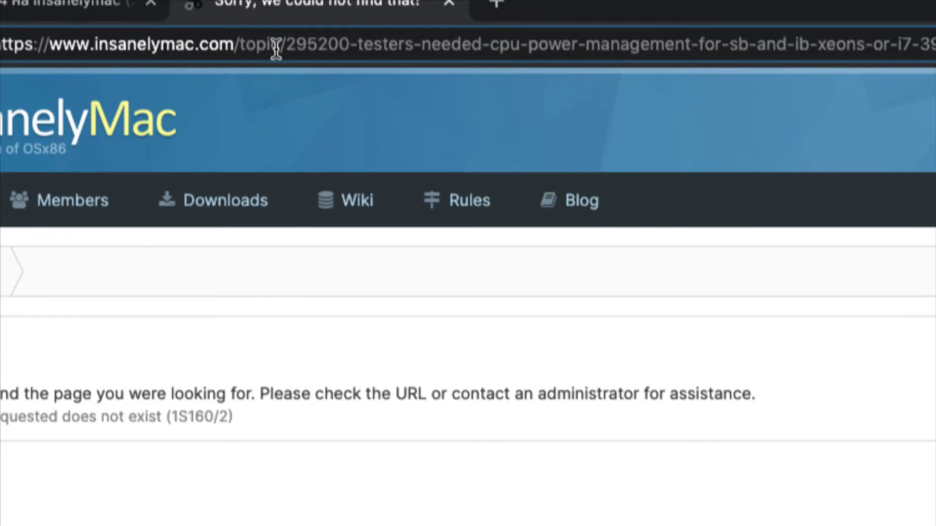
pyautogui.write('ащкгь')
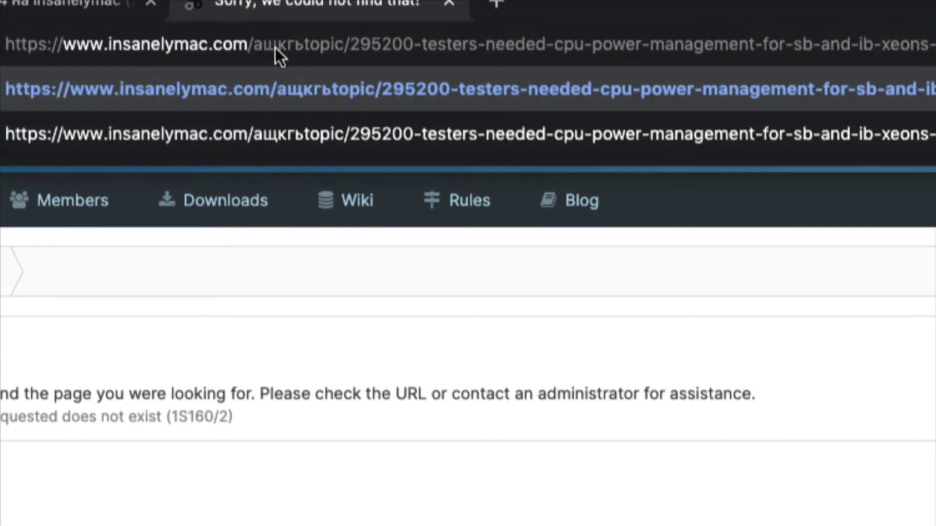
pyautogui.press('BackSpace')
pyautogui.press('BackSpace')
pyautogui.press('BackSpace')
pyautogui.press('BackSpace')
pyautogui.press('BackSpace')
pyautogui.press('BackSpace')
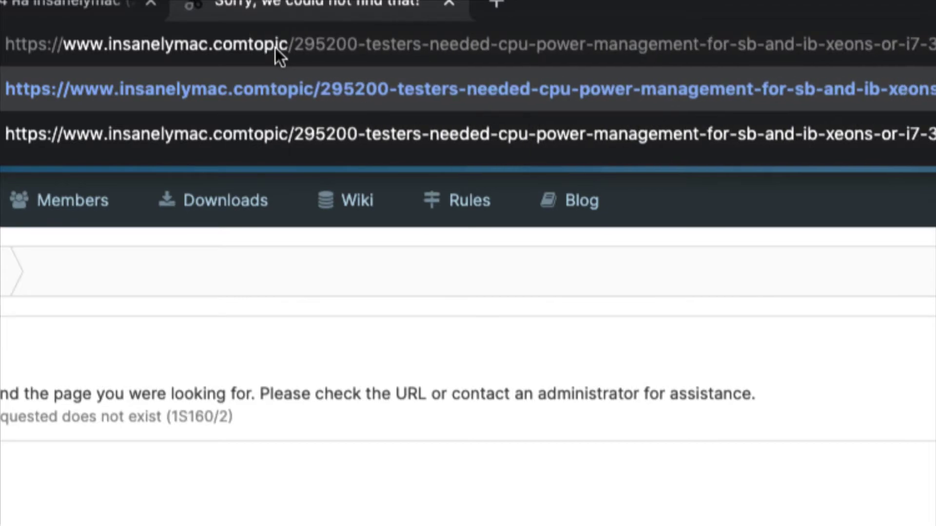
pyautogui.write('/forum/')
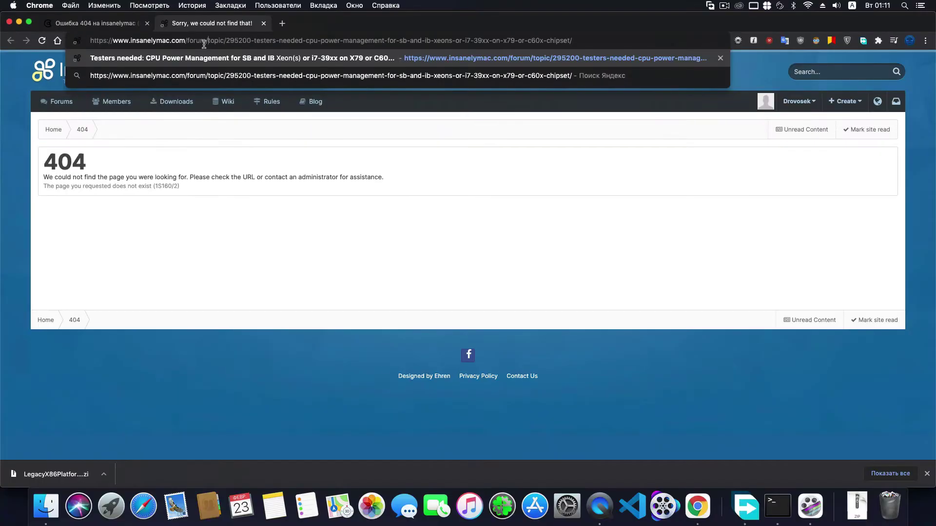
pyautogui.press('Return')
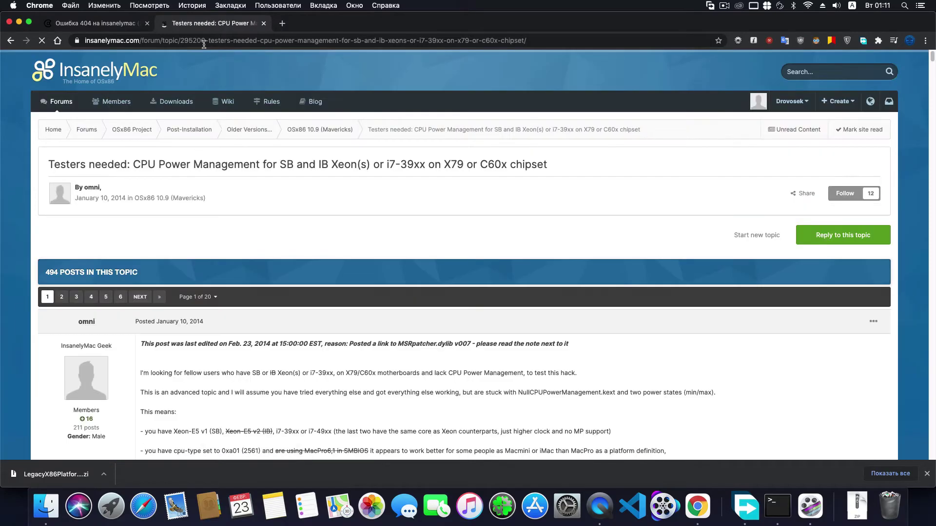
# - Close the 'Testers needed' topic tab to get back to the applelife.ru thread
pyautogui.scroll(-10, 293, 189)
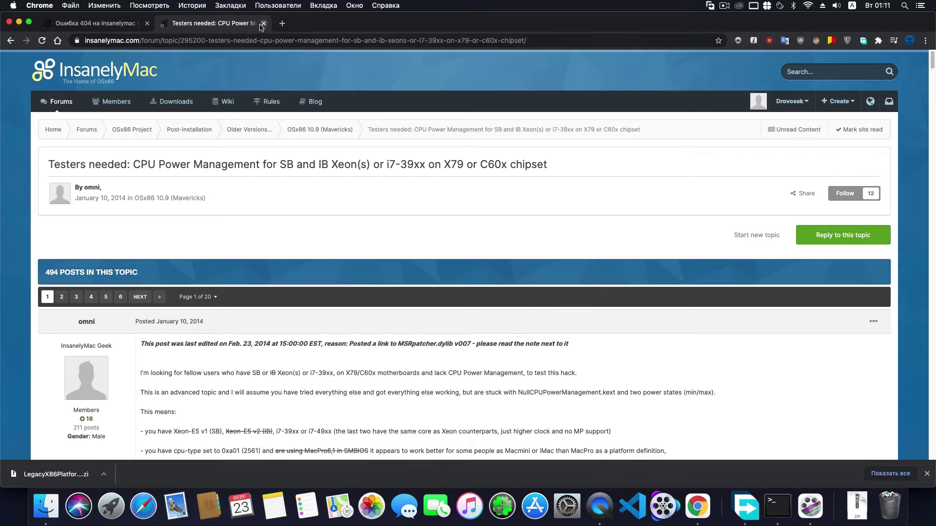
pyautogui.click(263, 24)
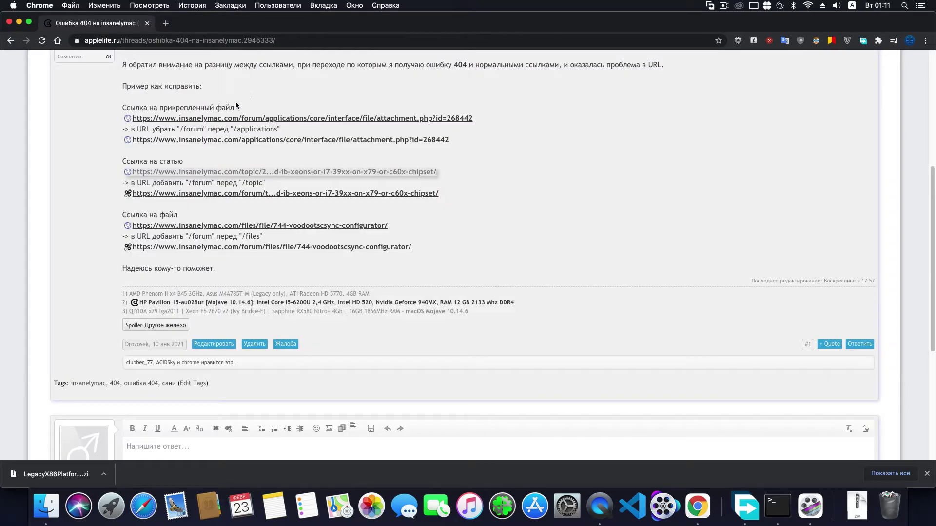
# - Open the broken file link and insert 'forum/' before 'files' to load VoodooTSCSync Configurator 2.1
pyautogui.click(212, 225)
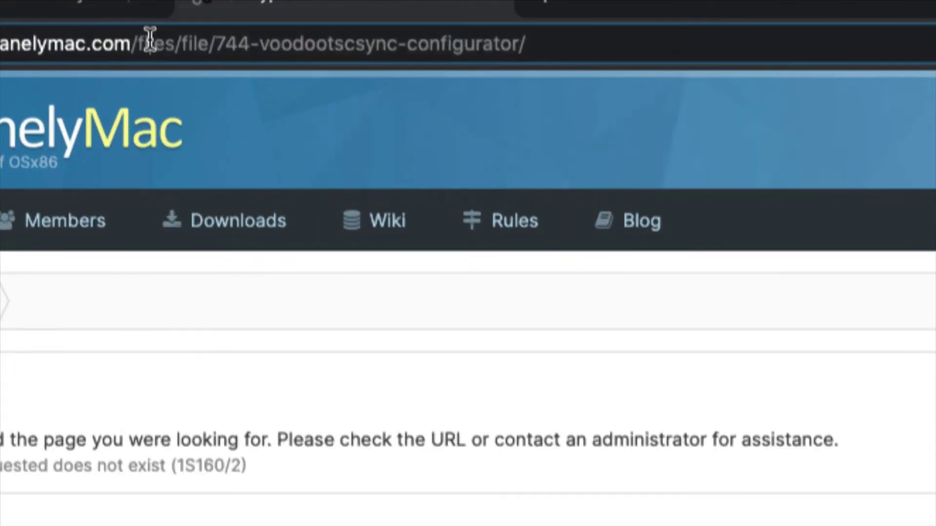
pyautogui.doubleClick(149, 43)
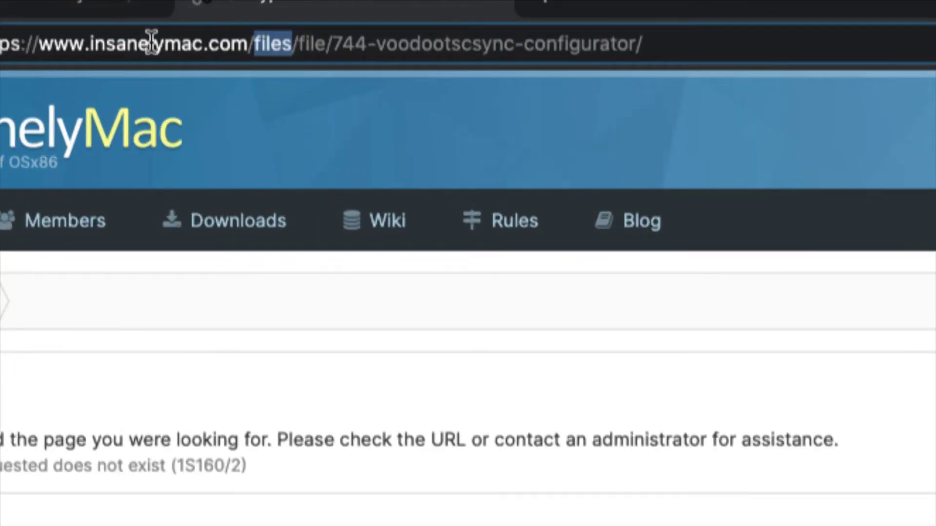
pyautogui.click(257, 49)
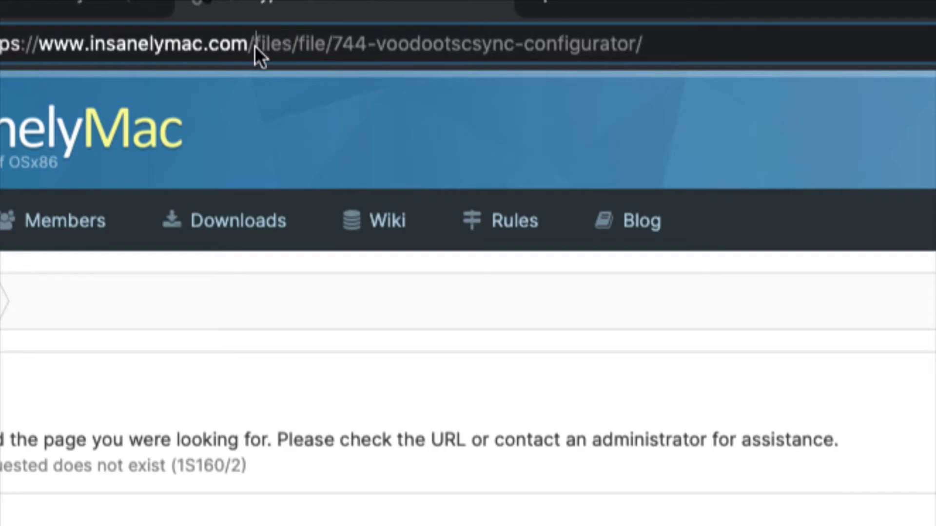
pyautogui.doubleClick(257, 48)
pyautogui.click(257, 49)
pyautogui.write('forum')
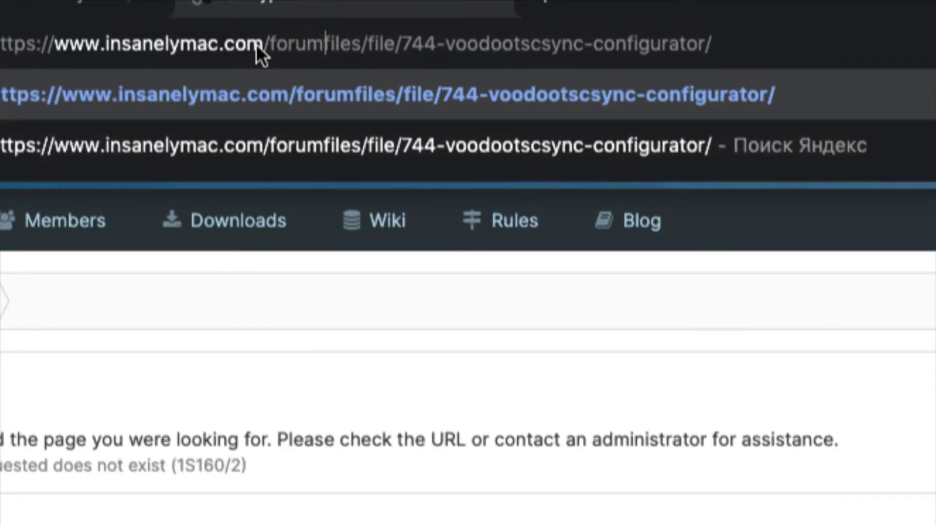
pyautogui.write('/')
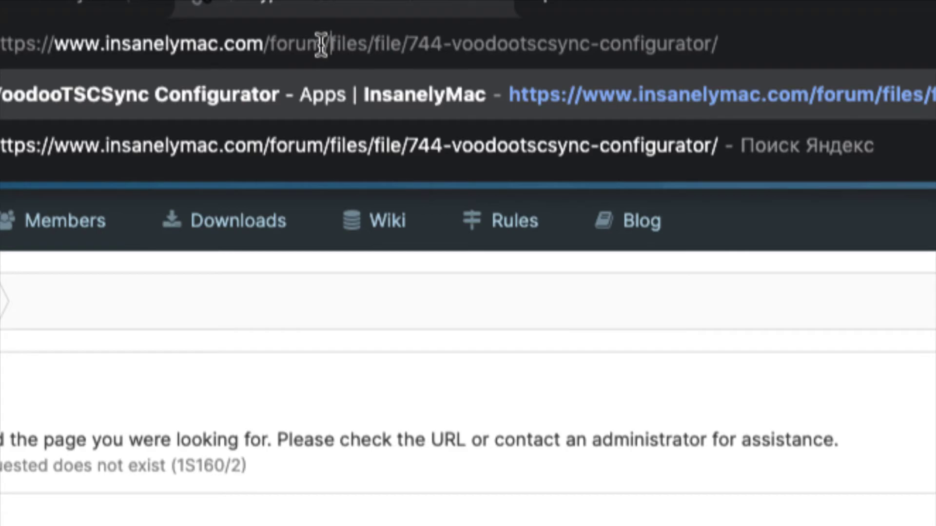
pyautogui.press('Return')
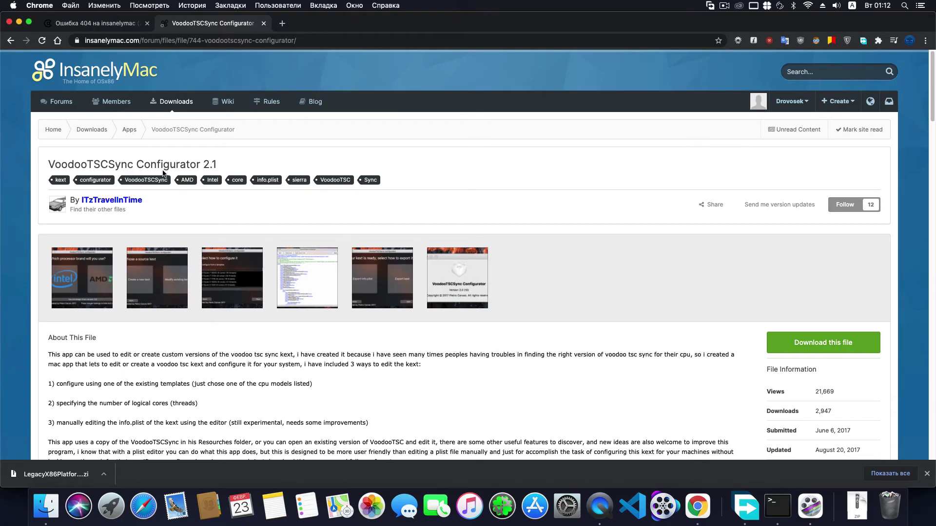
pyautogui.scroll(-10, 163, 173)
pyautogui.scroll(10, 163, 173)
pyautogui.scroll(-5, 160, 168)
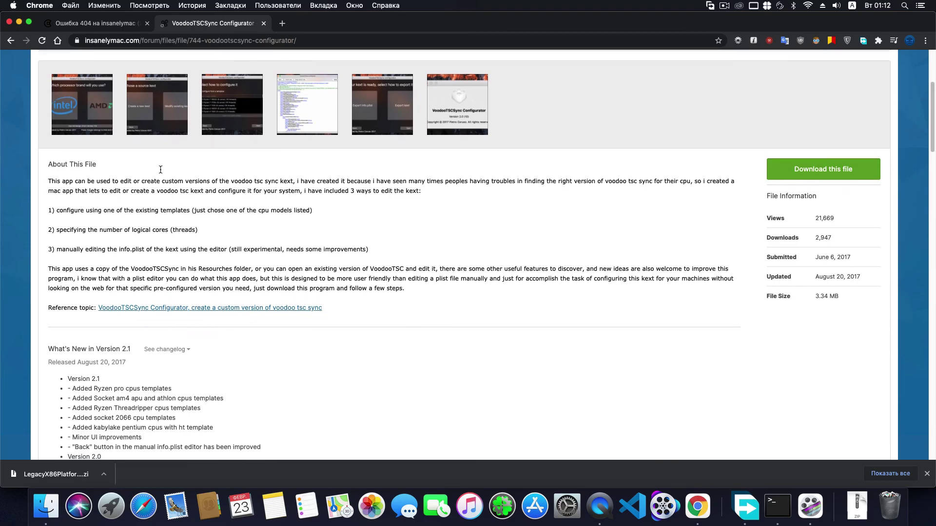